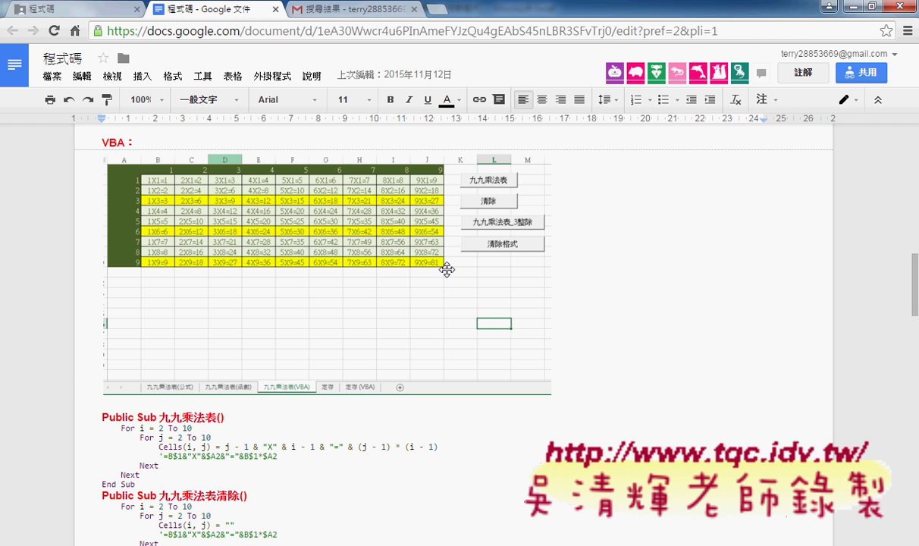
In the 程式碼 doc, select the first macro's code, then the 九九乘法表清除 Sub block below it.
left_click_drag(134, 484, 98, 423)
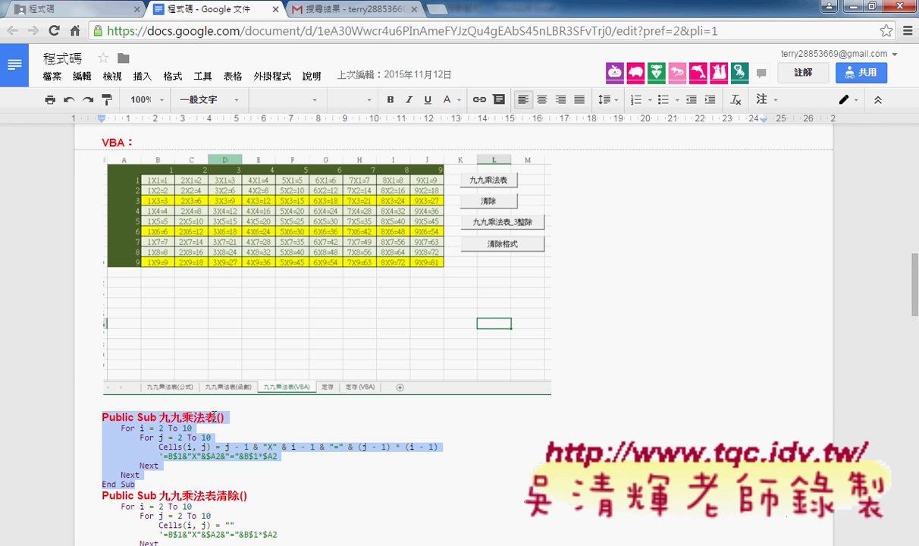
scroll(201, 394, "down", 1)
scroll(288, 328, "down", 1)
left_click_drag(136, 417, 93, 352)
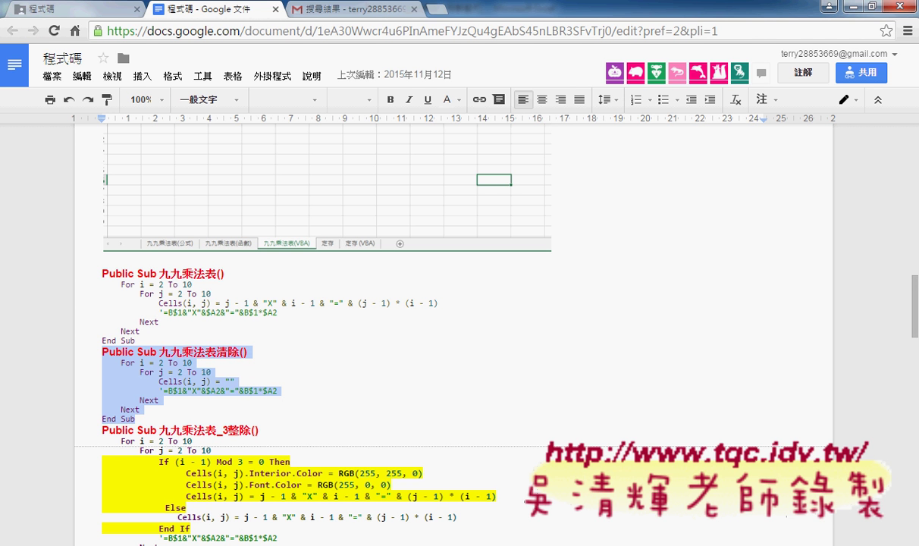
In Excel, enable the 開發人員 tab through Customize Ribbon and switch to it.
key("alt+Tab")
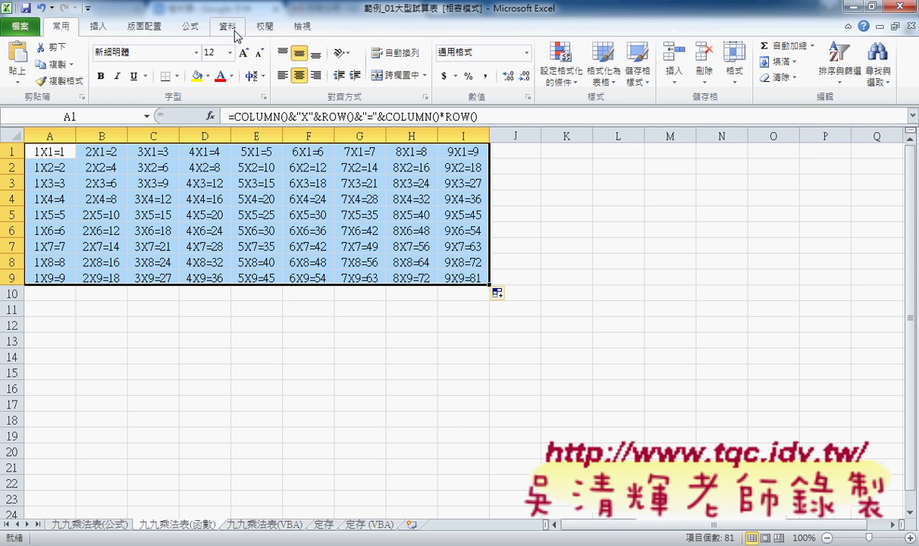
left_click(94, 9)
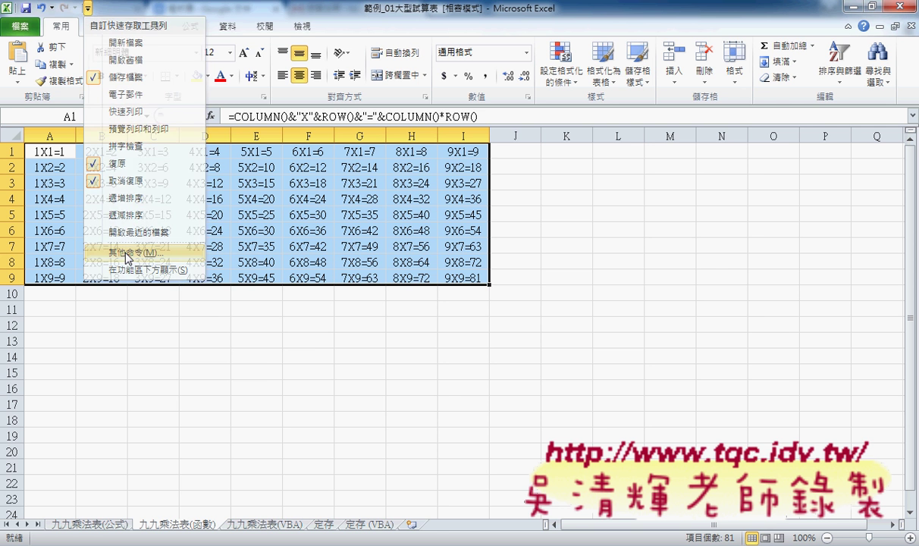
left_click(141, 307)
left_click(190, 182)
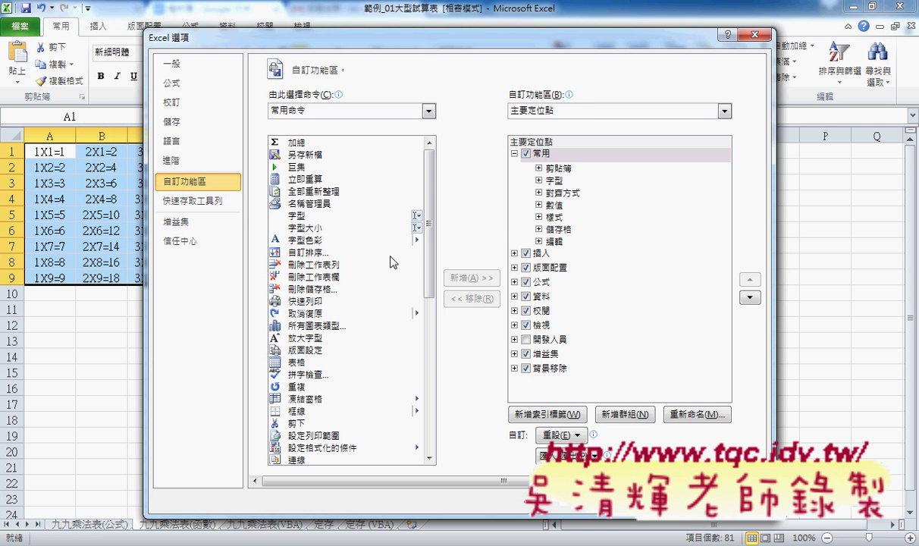
left_click(523, 339)
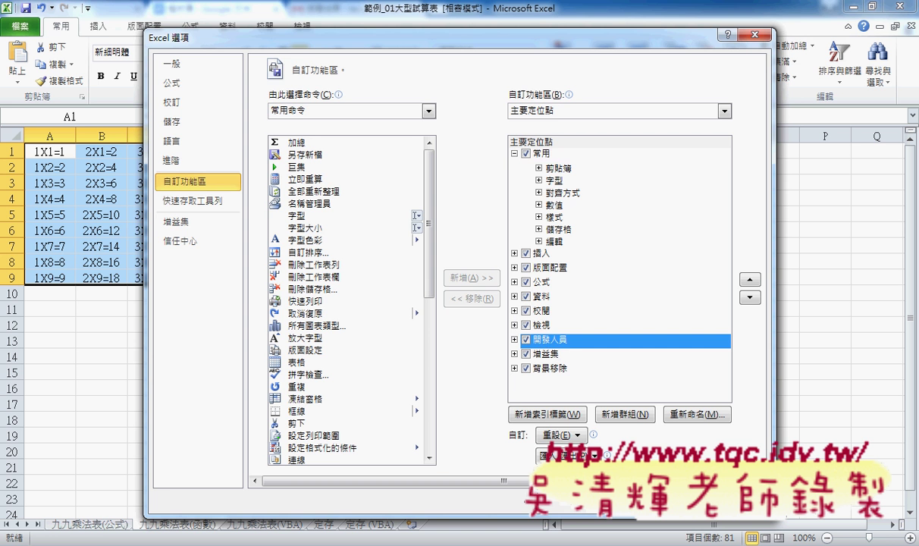
key("Return")
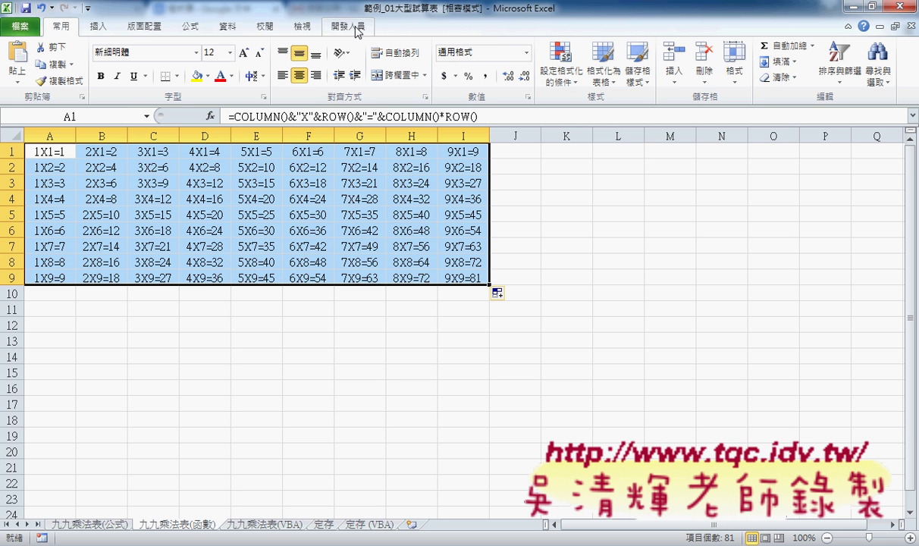
left_click(354, 28)
Open the VBA editor, size it beside the workbook, and show VBAProject's Insert menu.
left_click(22, 76)
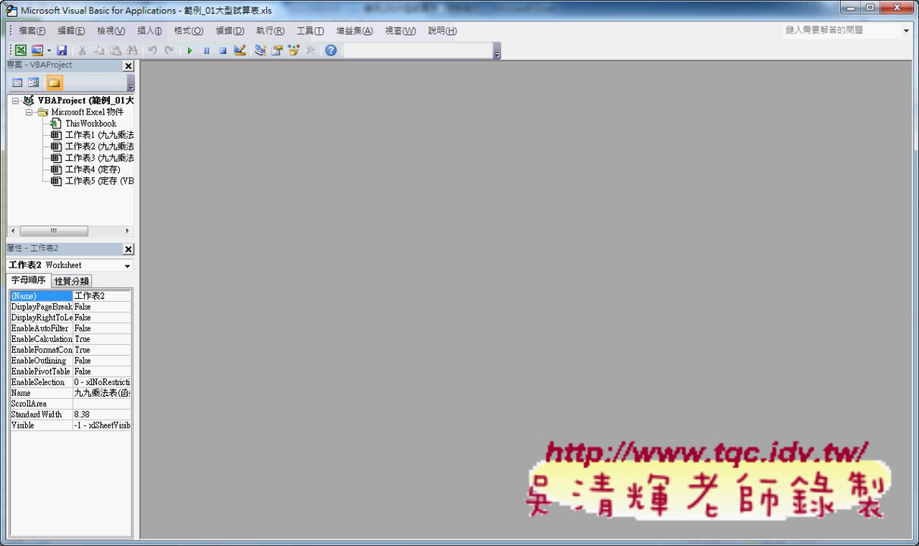
left_click_drag(25, 7, 393, 72)
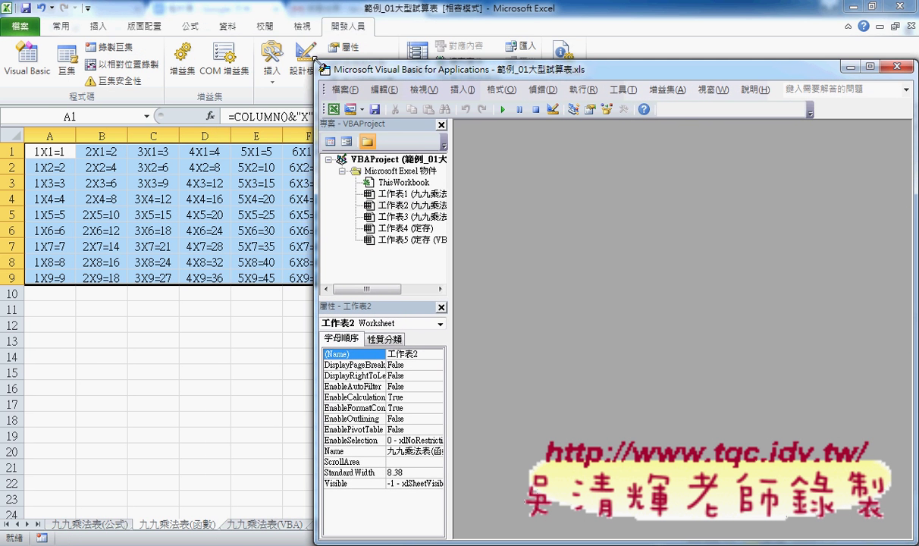
left_click_drag(394, 72, 307, 72)
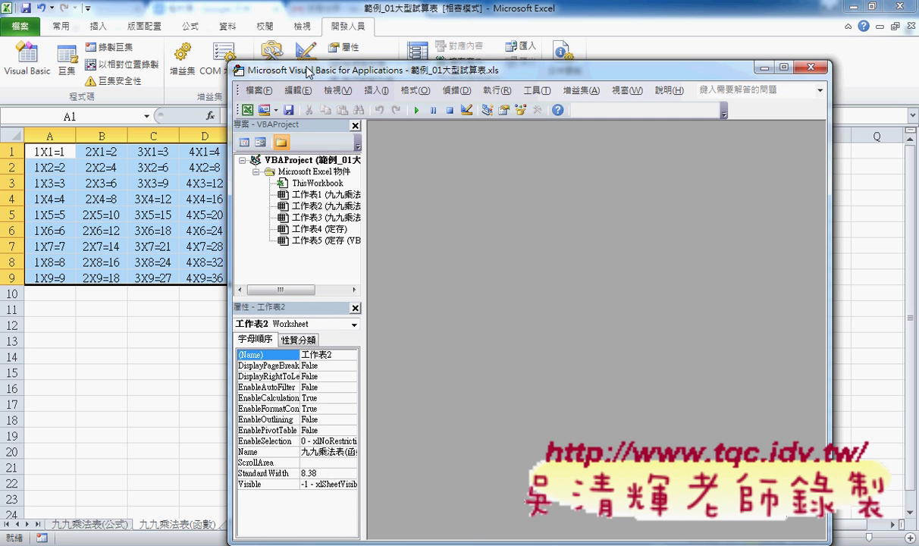
right_click(325, 165)
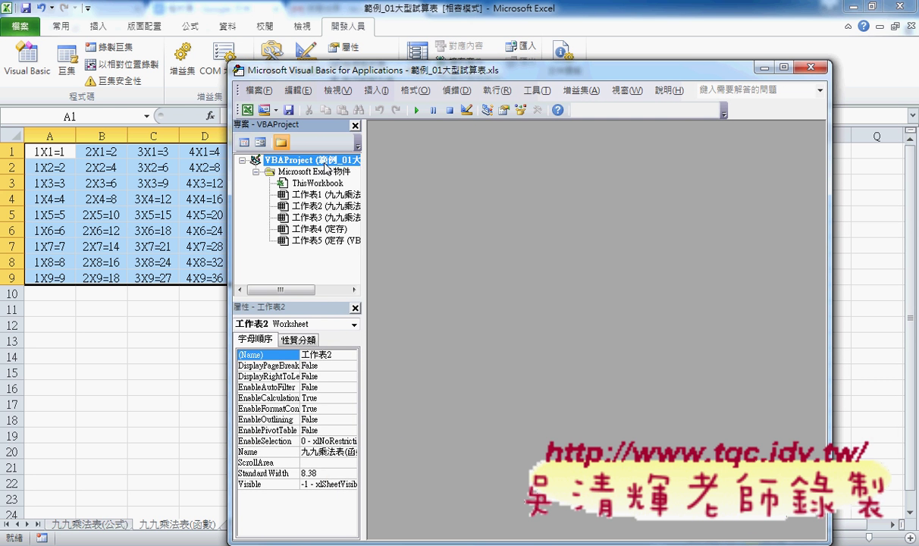
mouse_move(344, 220)
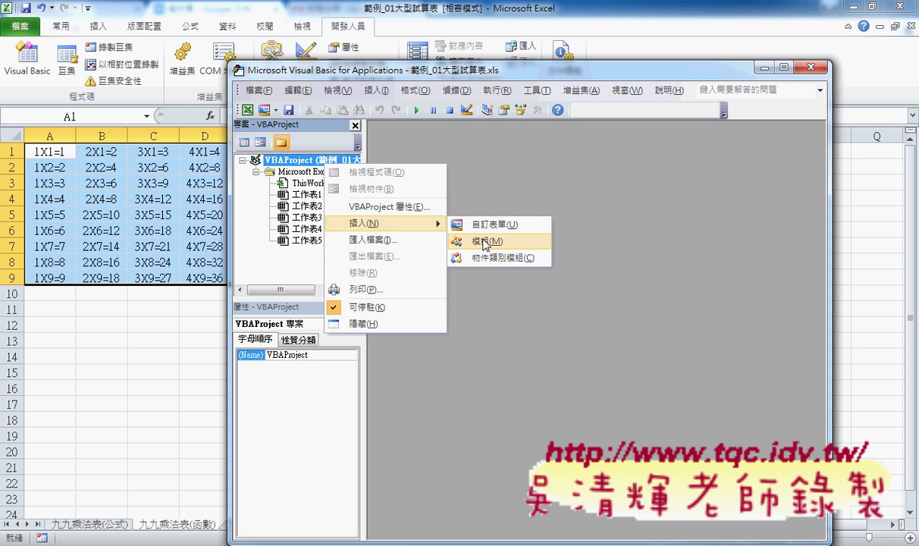
Insert Module1, maximize its code window, and add a Public Sub procedure named 清除.
left_click(485, 243)
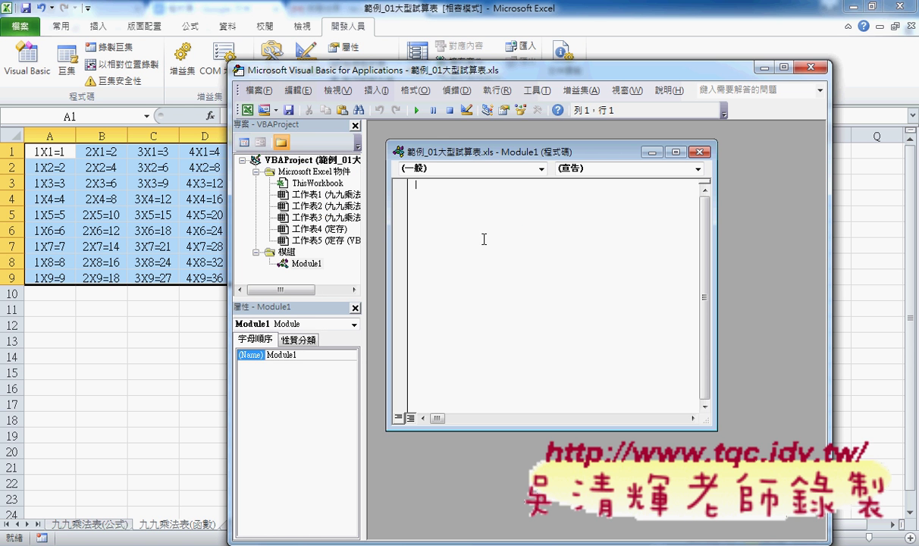
double_click(463, 148)
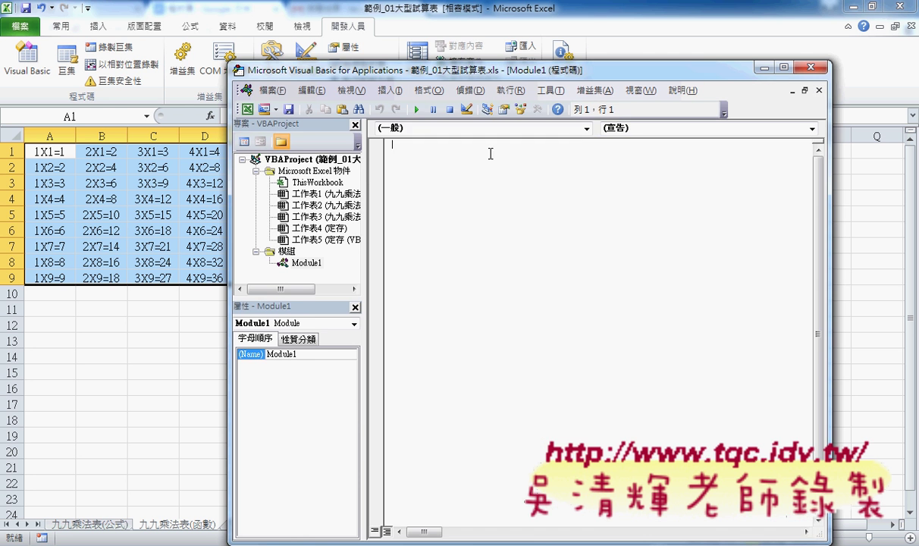
left_click(388, 90)
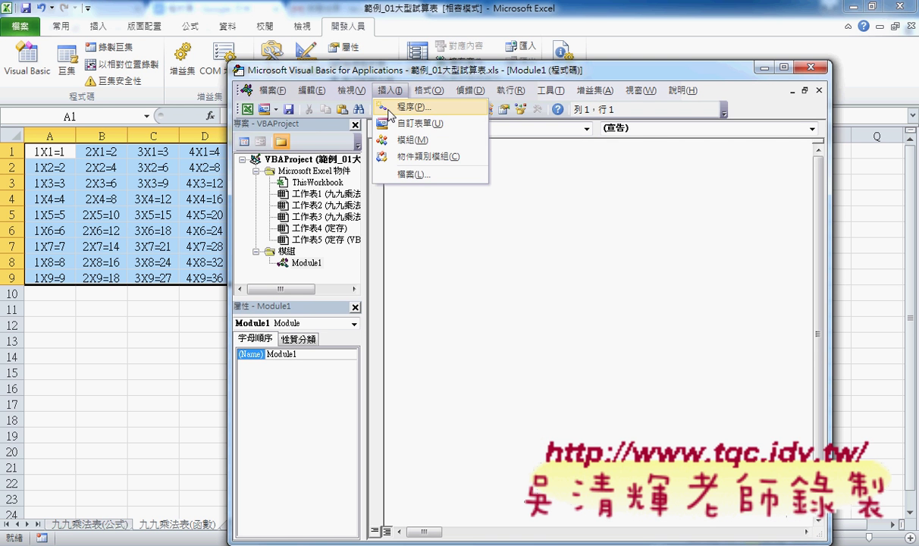
left_click(389, 114)
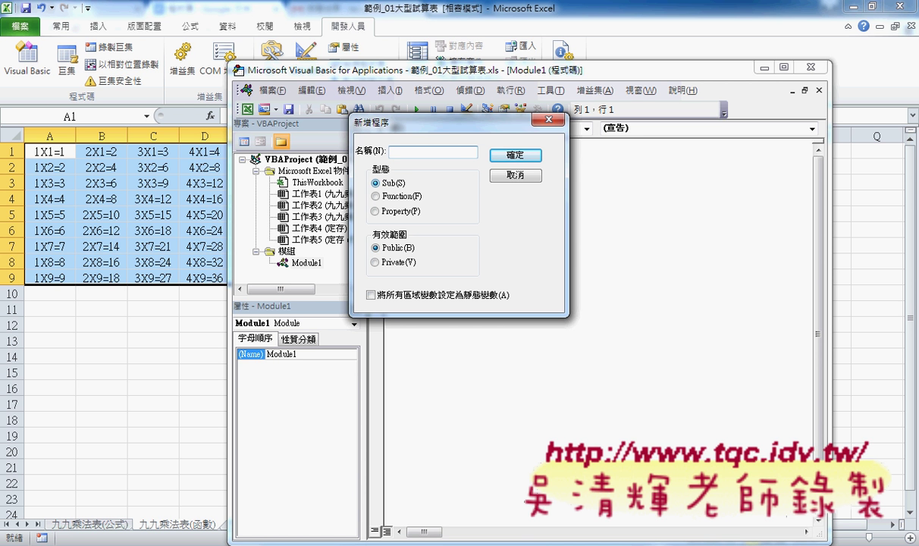
type("ㄑ")
type("ㄥ")
key("space")
type("除")
key("Return")
key("Return")
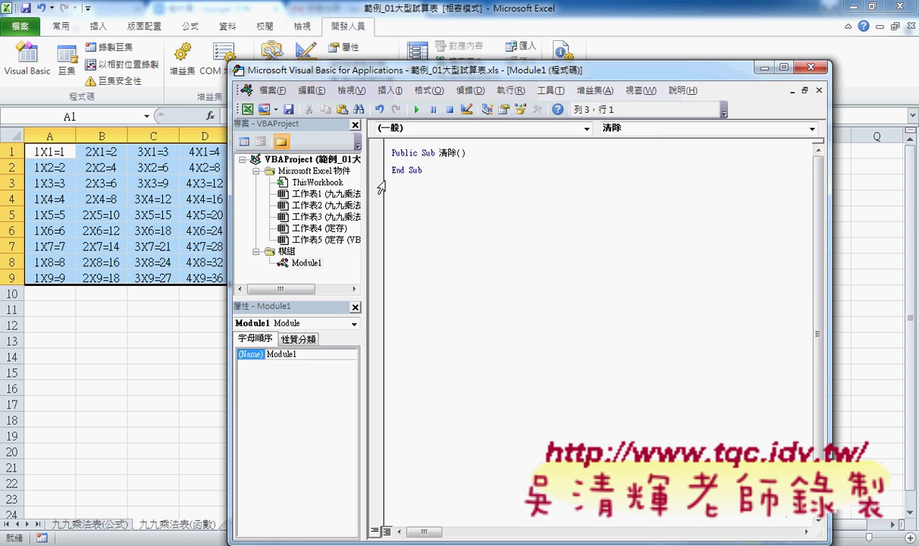
Select the multiplication table B2:J10 on the 九九乘法表(公式) sheet.
left_click_drag(230, 182, 555, 188)
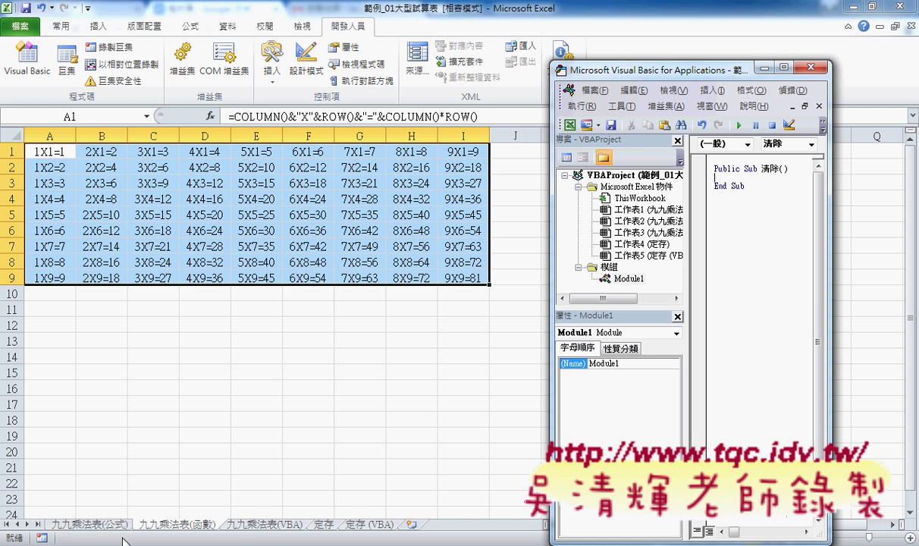
left_click(101, 526)
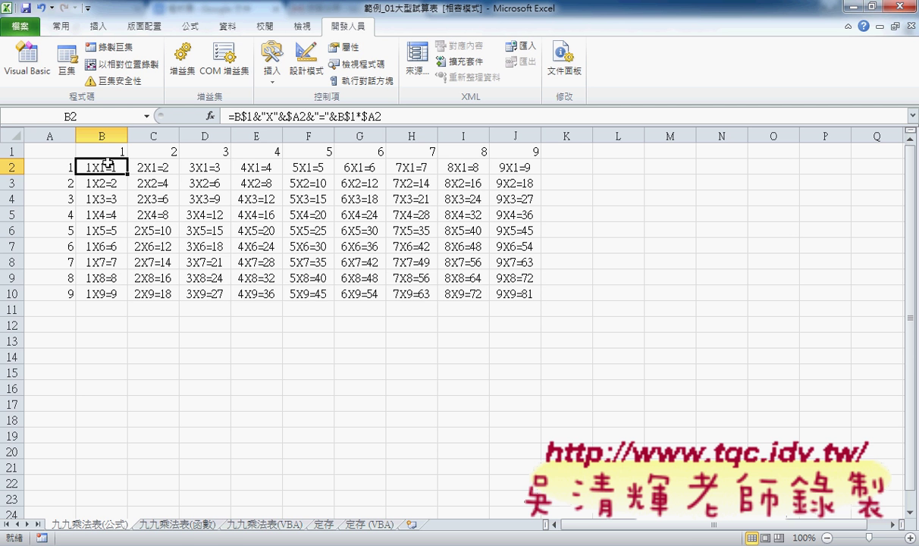
left_click_drag(109, 171, 509, 294)
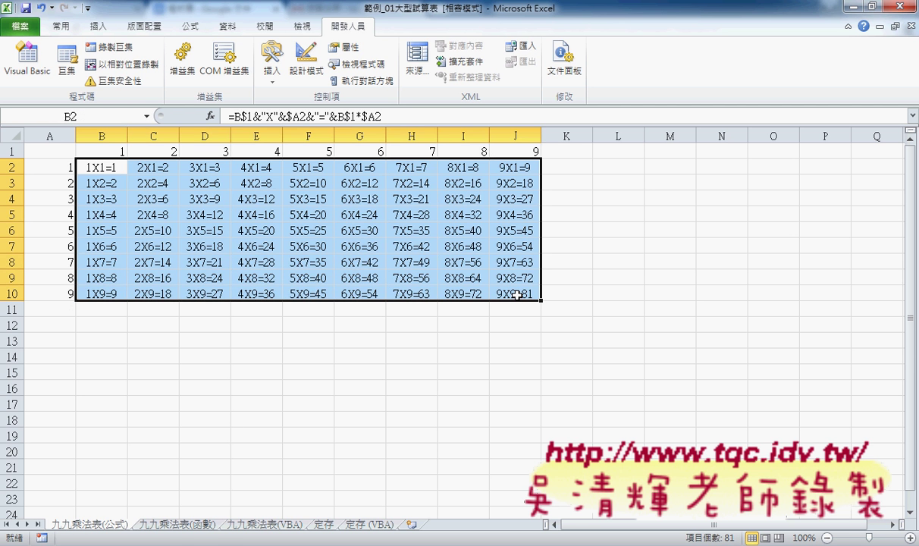
Bring the VBA editor back to the front and widen its window.
mouse_move(228, 539)
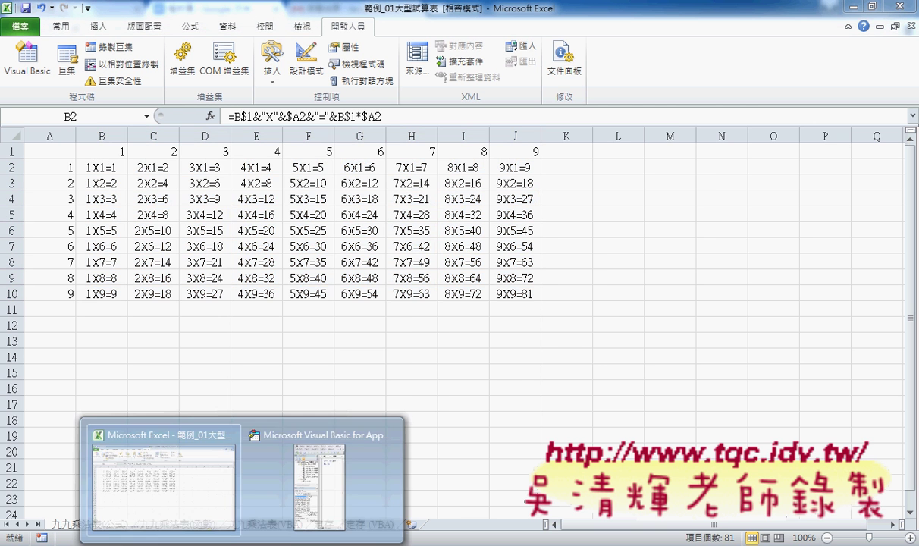
left_click(318, 493)
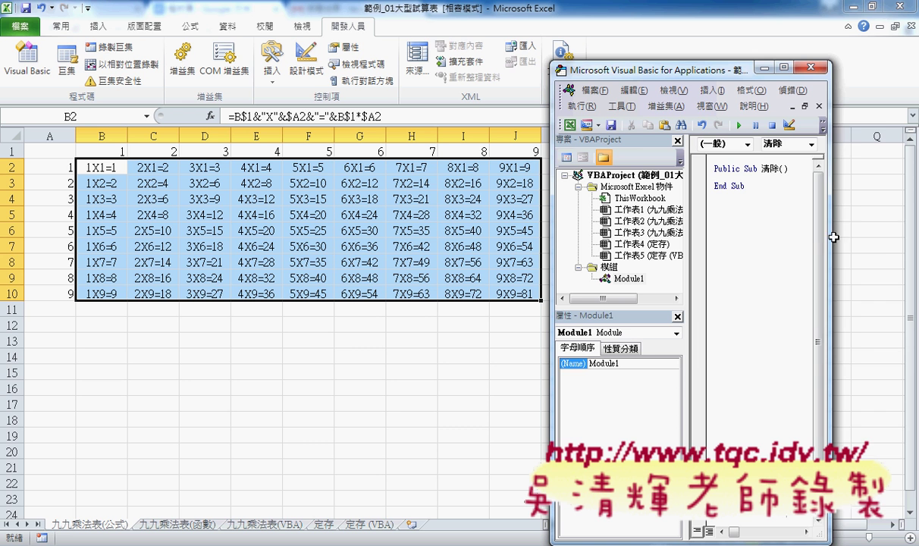
left_click_drag(829, 237, 908, 238)
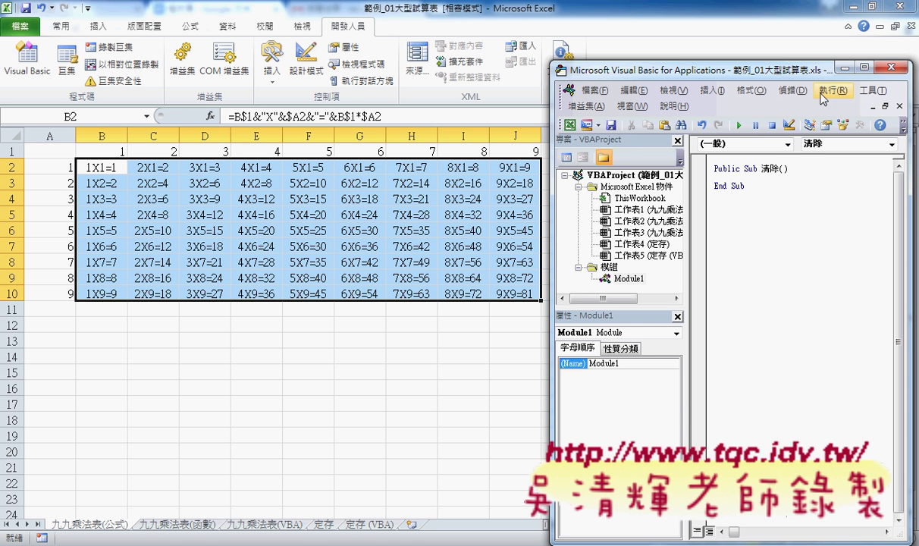
Set the VBA editor's code font size to 12 under Options > Editor Format.
left_click(871, 90)
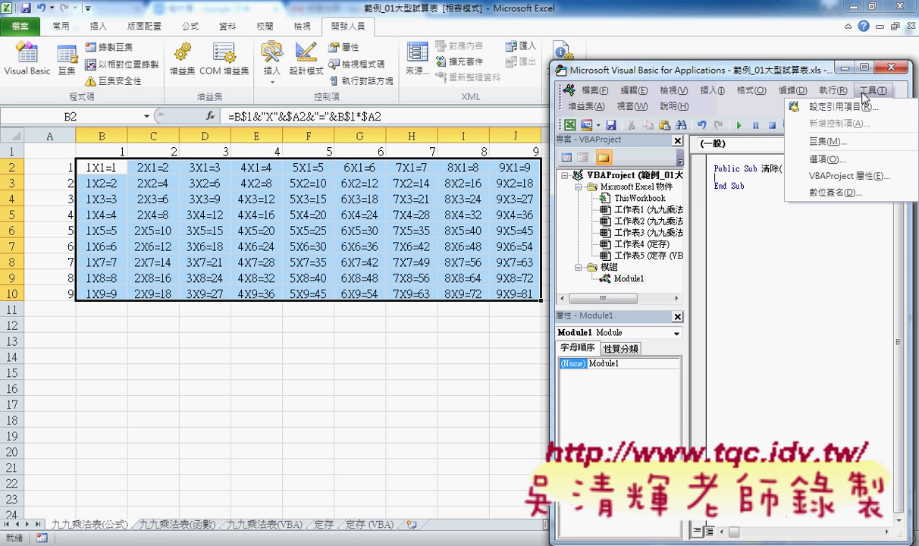
left_click(852, 160)
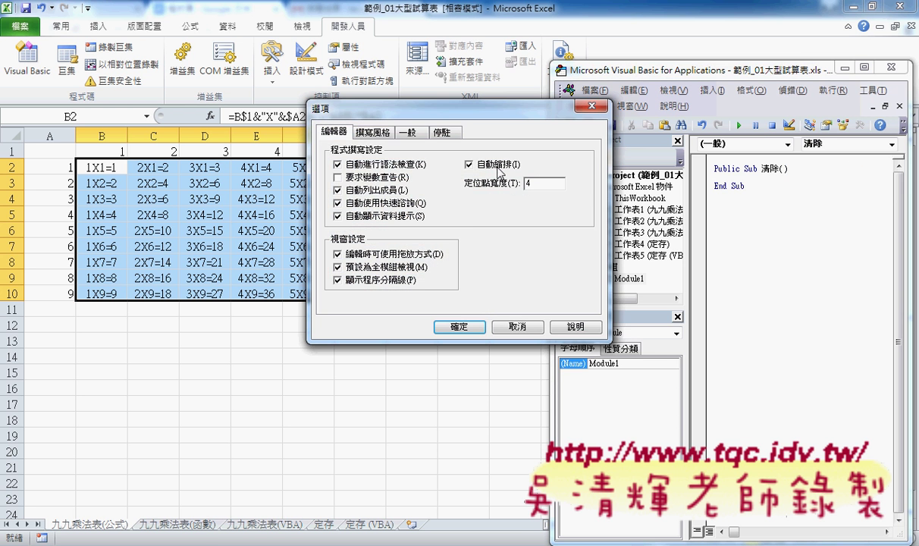
left_click(375, 134)
left_click(504, 195)
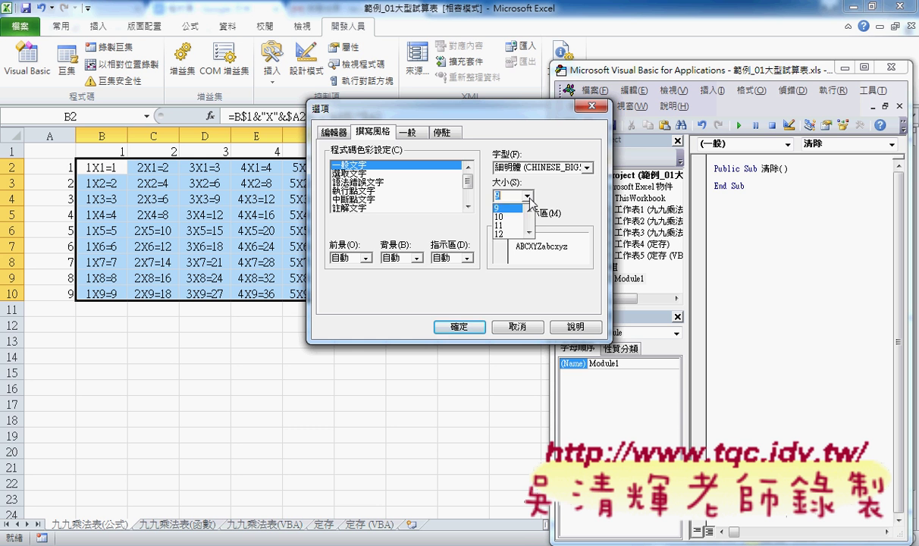
left_click(504, 233)
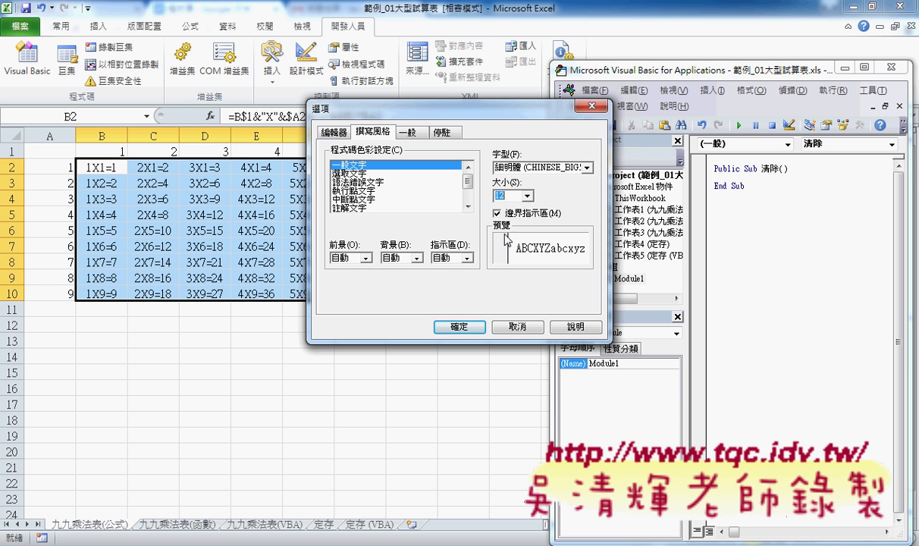
left_click(459, 326)
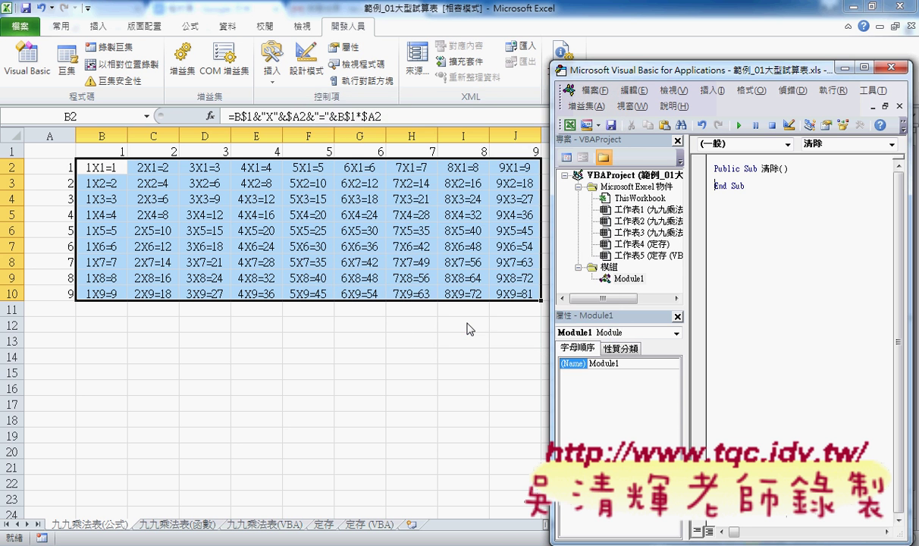
Write an indented For i = 2 To 10 … Next loop in 清除.
left_click_drag(685, 259, 626, 258)
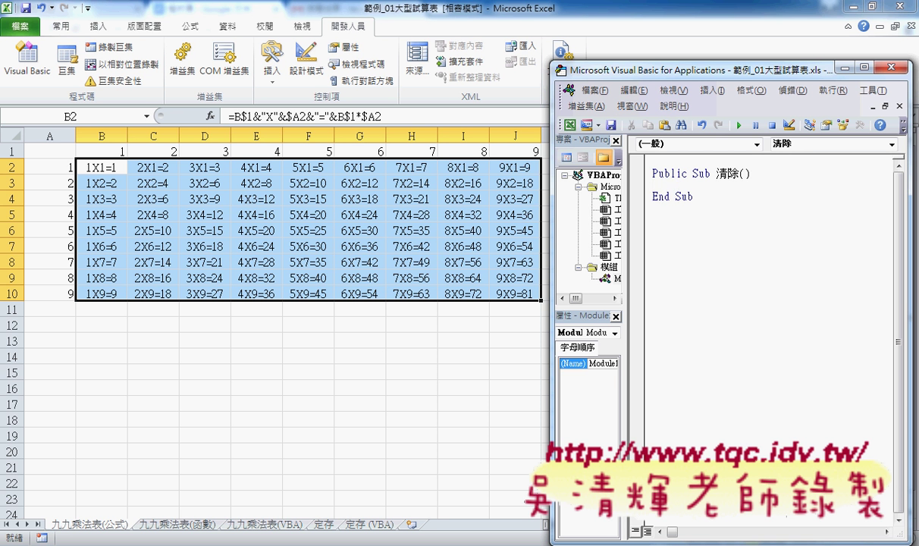
key("Tab")
type("f")
type("or ")
type("i=")
type("2 ")
type("to ")
type("10")
key("Return")
key("Return")
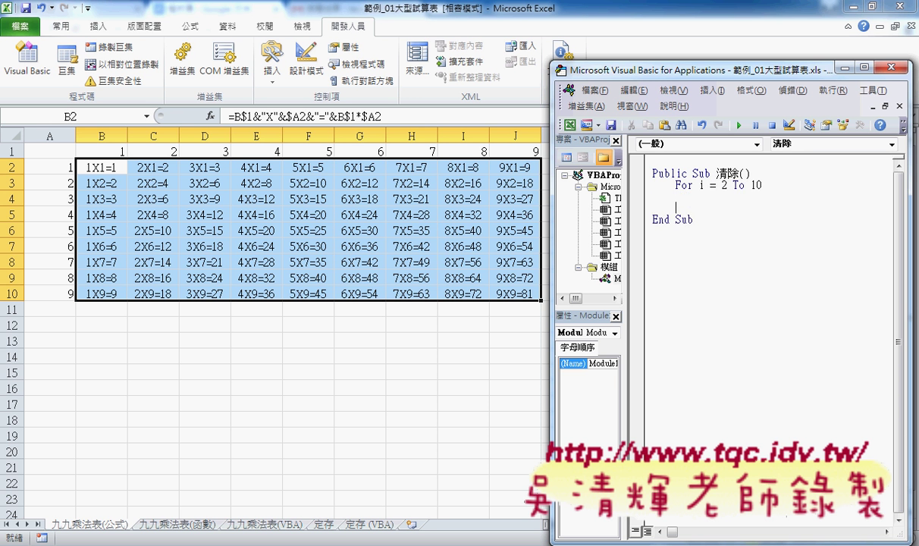
type("next")
Start an inner "for j=" line inside the outer loop.
left_click(675, 196)
type("fo")
type("r ")
type("j")
type("=")
type("B")
Complete the inner loop as For j = 2 To 10 … Next.
left_click_drag(731, 195, 739, 196)
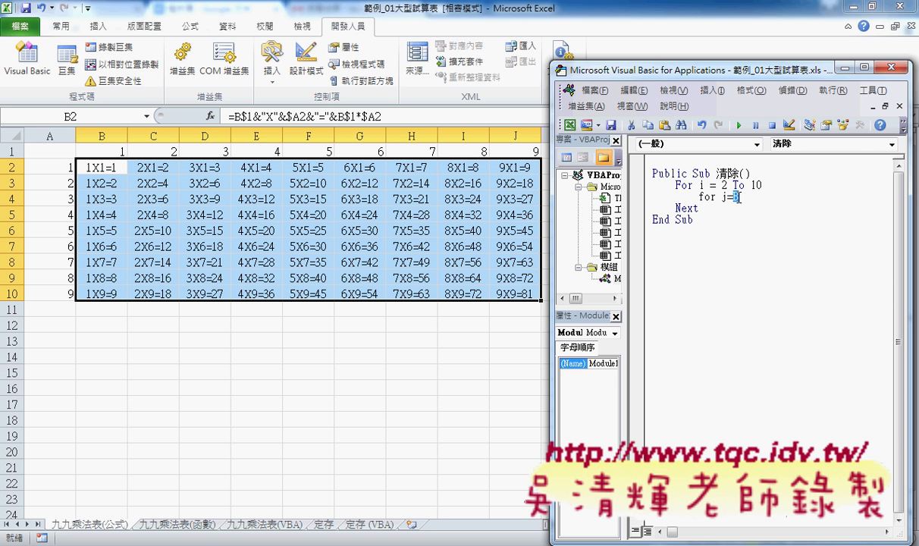
type("2t")
type("o 10")
key("Return")
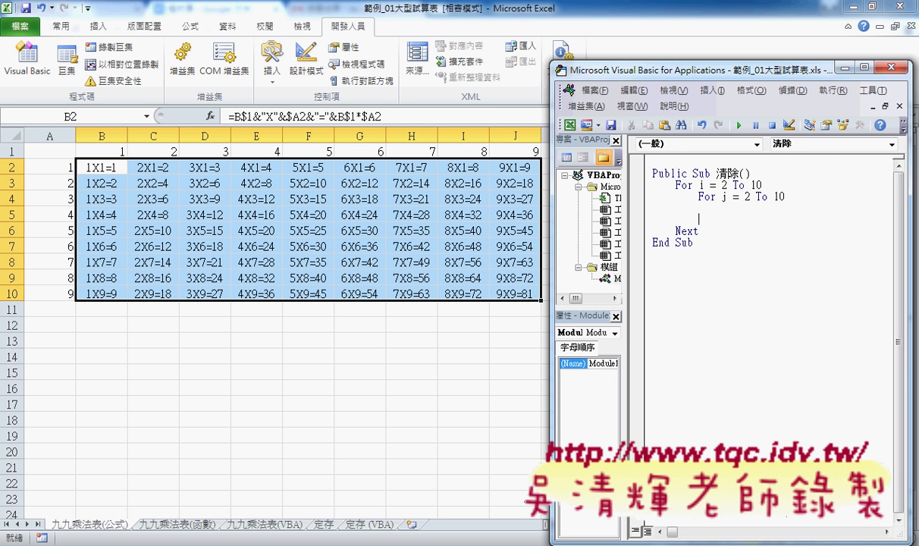
type("n")
type("ext")
key("Up")
Add cells(i,j)="" inside the inner loop, removing the space between the quotes.
type("ce")
type("lls")
type("(")
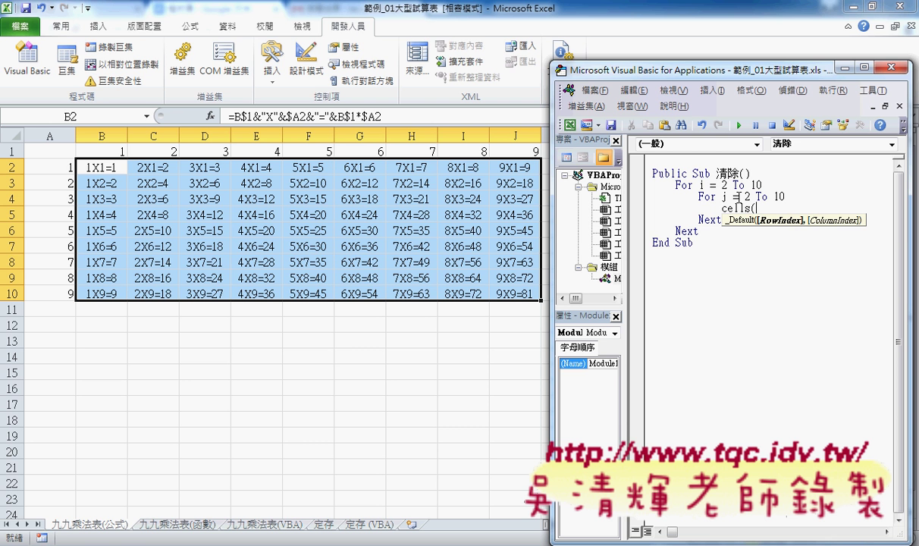
type("i")
type(",")
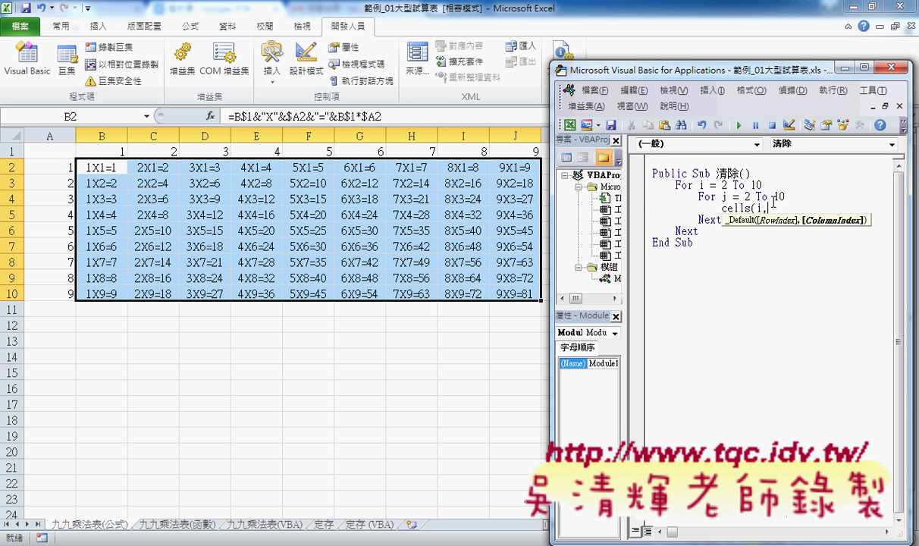
type("j")
type(")")
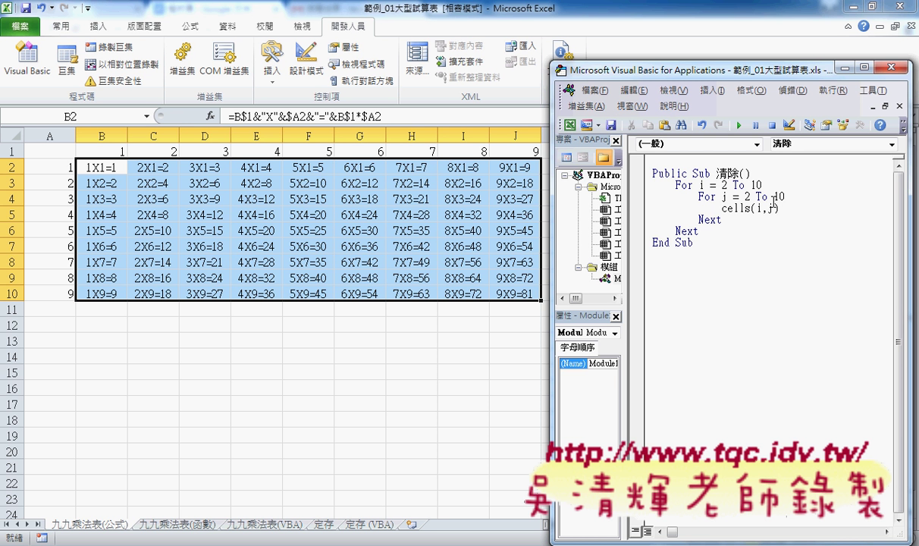
type("=")
type("\"\"")
left_click(790, 204)
key("BackSpace")
left_click_drag(784, 207, 796, 208)
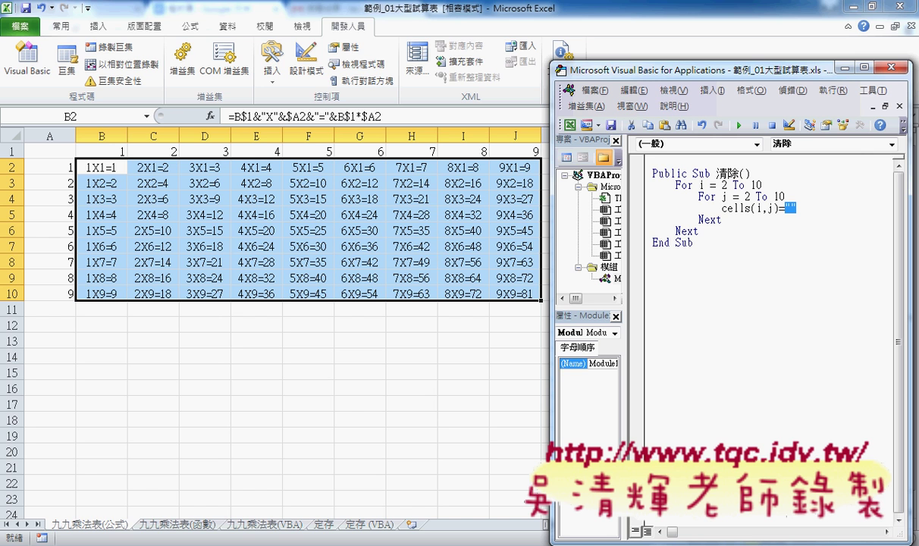